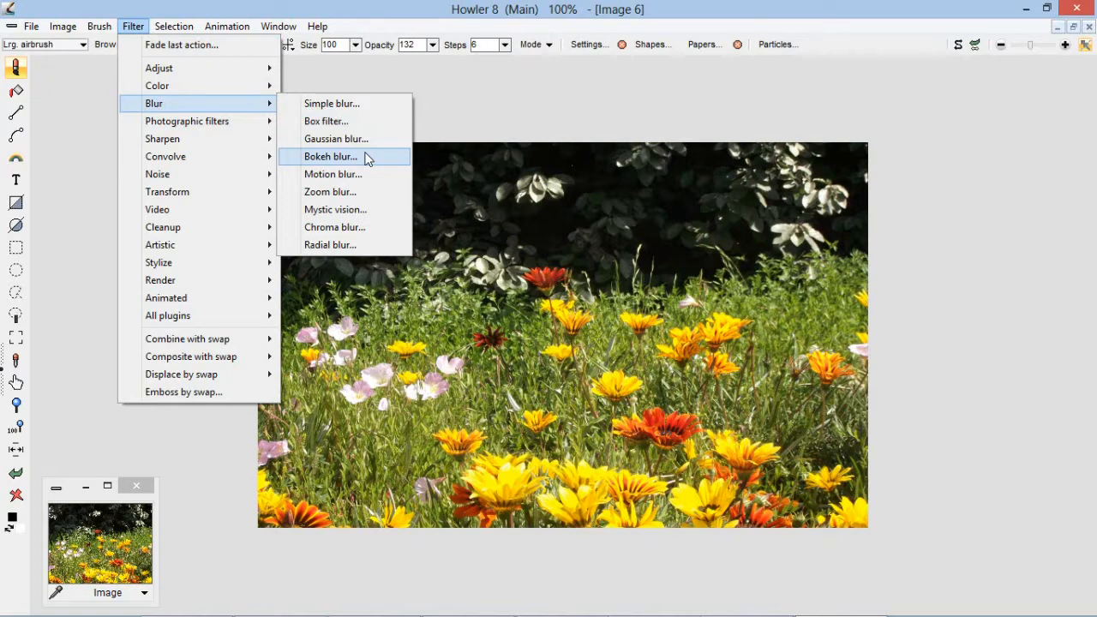
{"action": "left_click", "coordinate": [333, 15]}
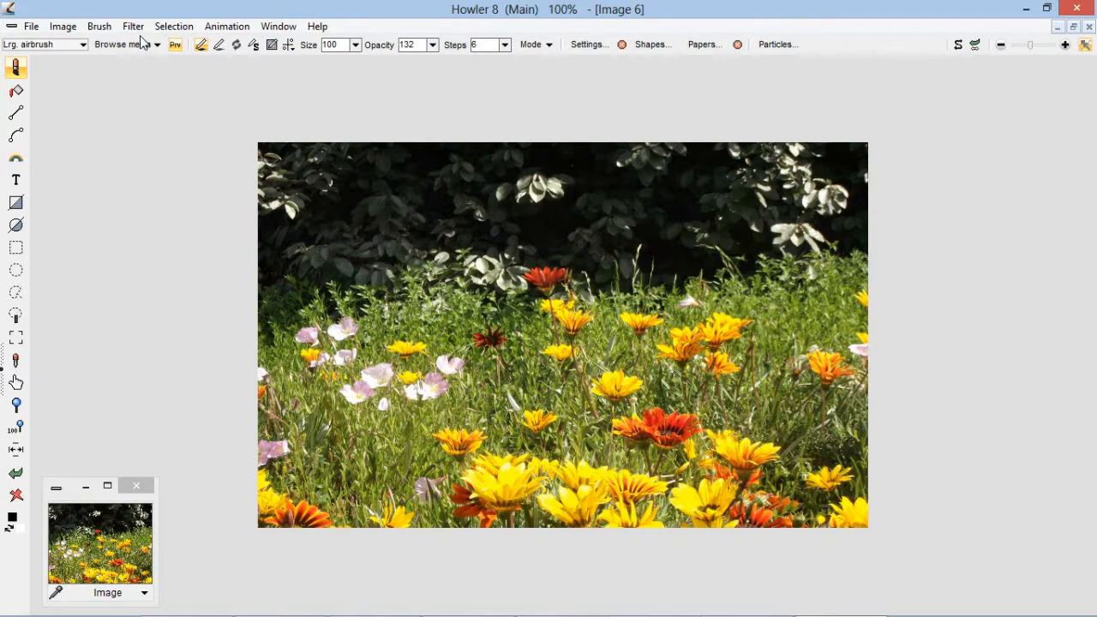
{"action": "left_click", "coordinate": [167, 30]}
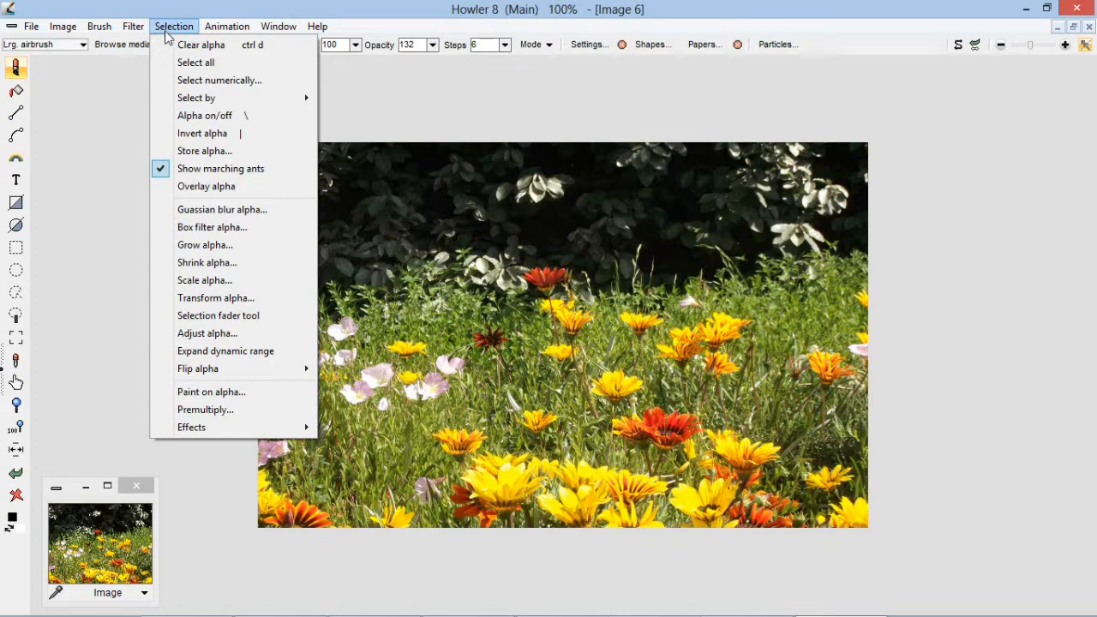
{"action": "left_click", "coordinate": [208, 245]}
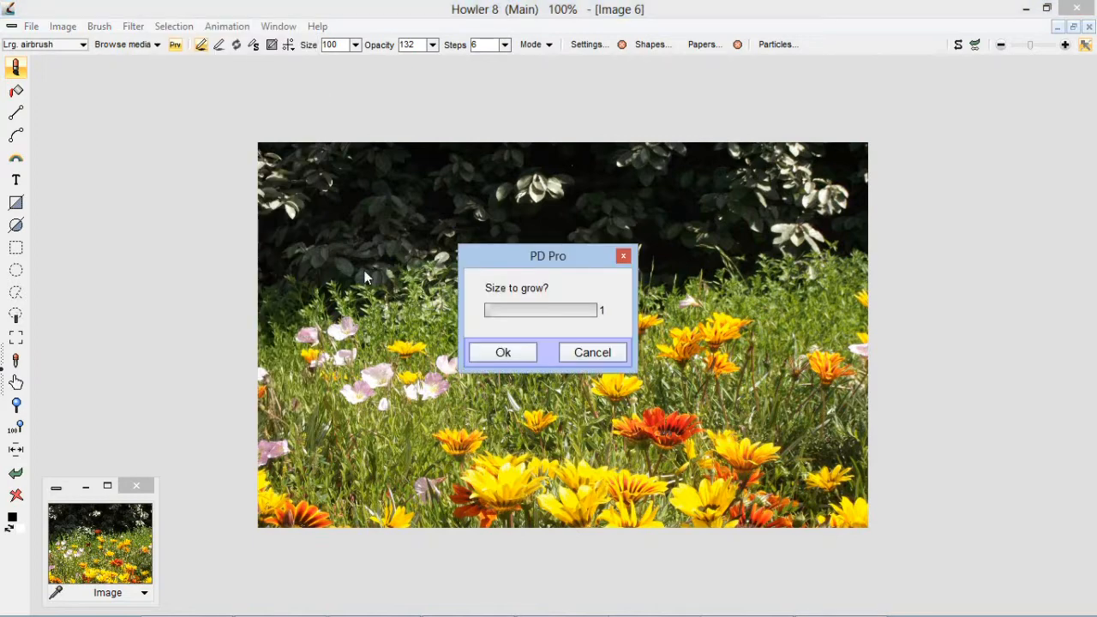
{"action": "left_click", "coordinate": [602, 351]}
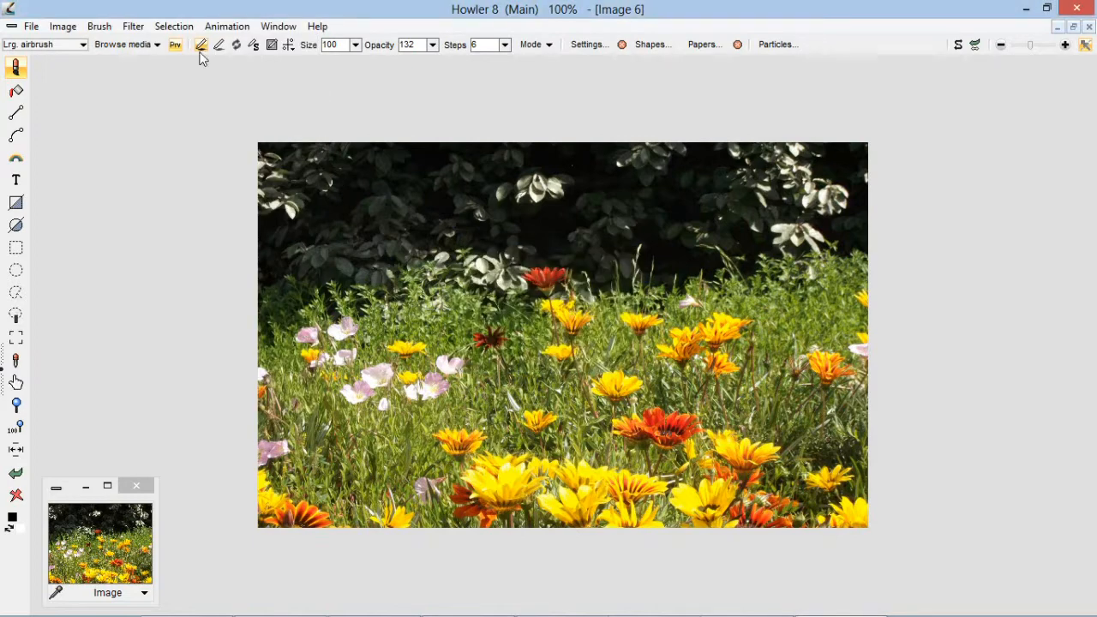
Try a Selection fader gradient from the foreground upward, undo it, and draw one from the dark background down toward the middle flowers
{"action": "left_click", "coordinate": [174, 26]}
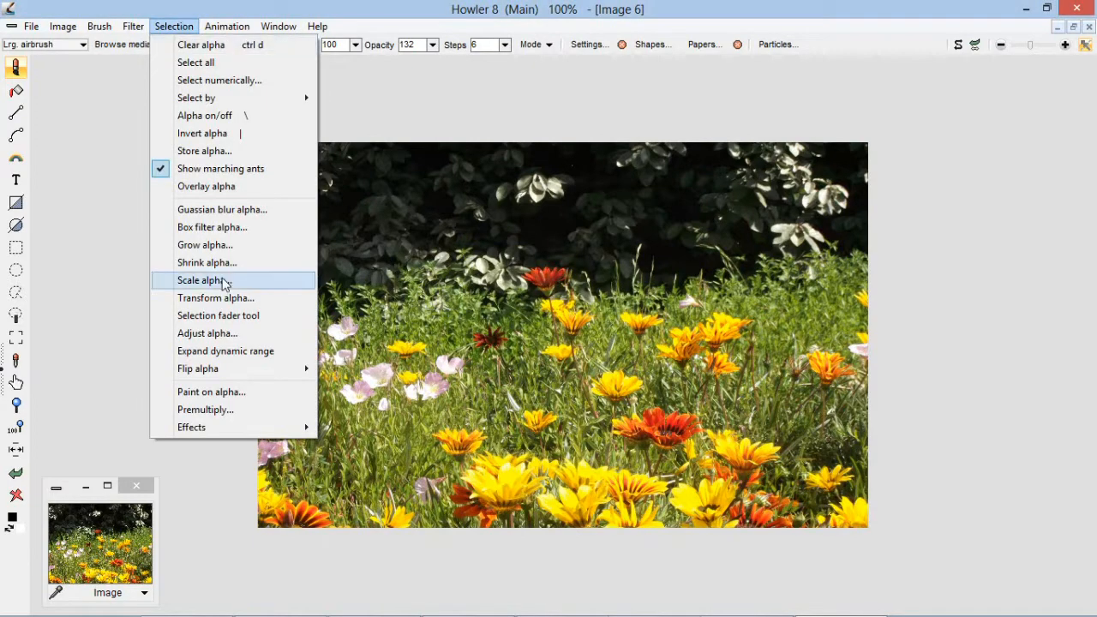
{"action": "left_click", "coordinate": [248, 317]}
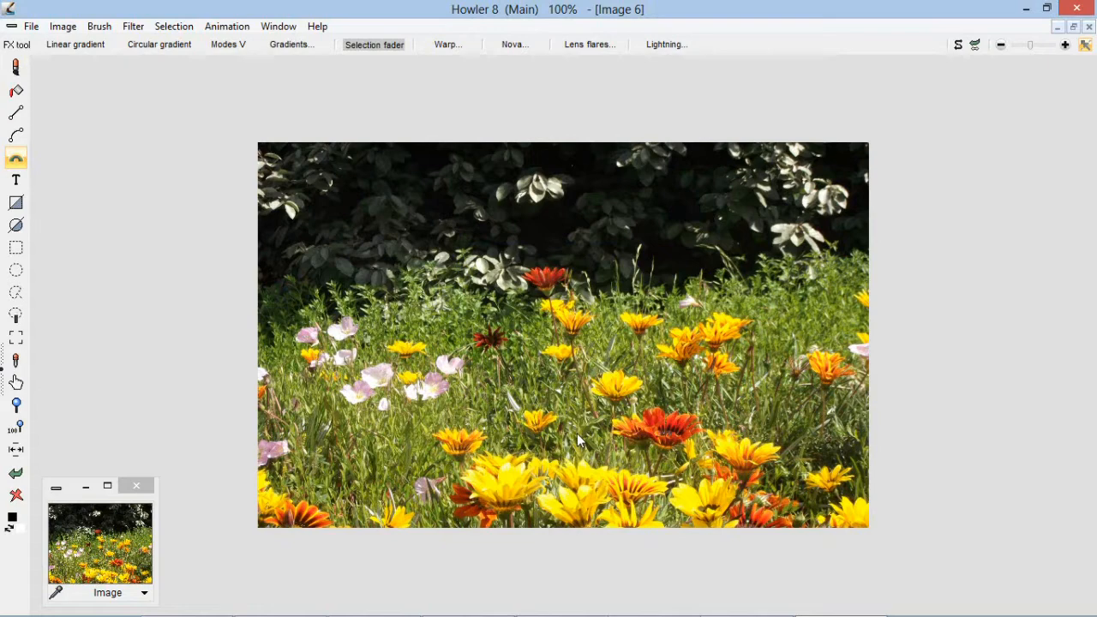
{"action": "left_click_drag", "start_coordinate": [577, 433], "coordinate": [556, 259]}
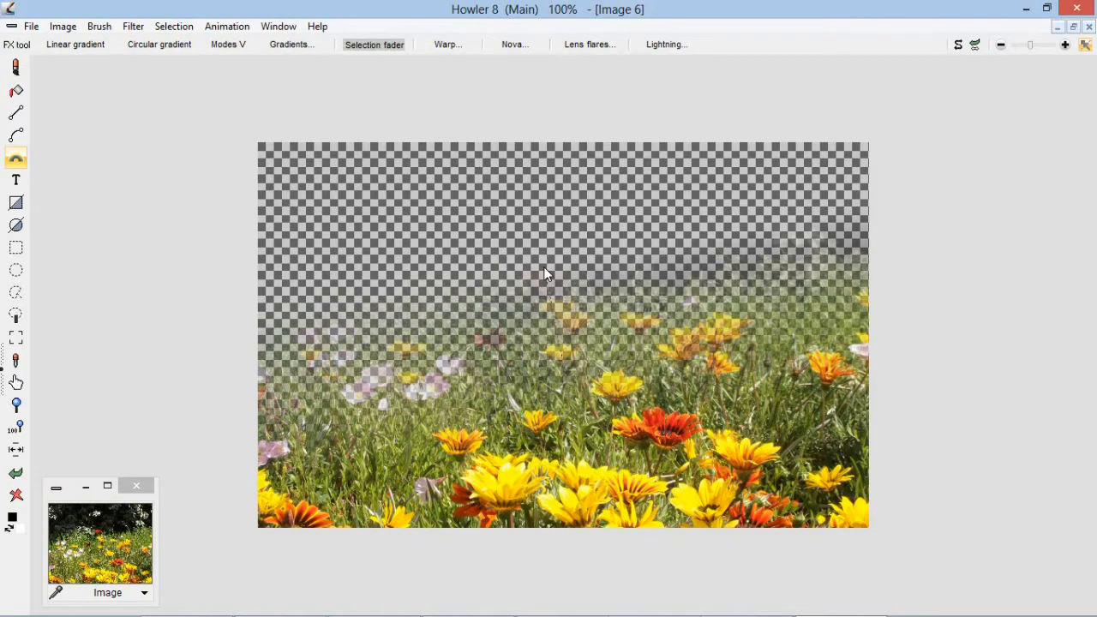
{"action": "left_click_drag", "start_coordinate": [544, 267], "coordinate": [544, 267]}
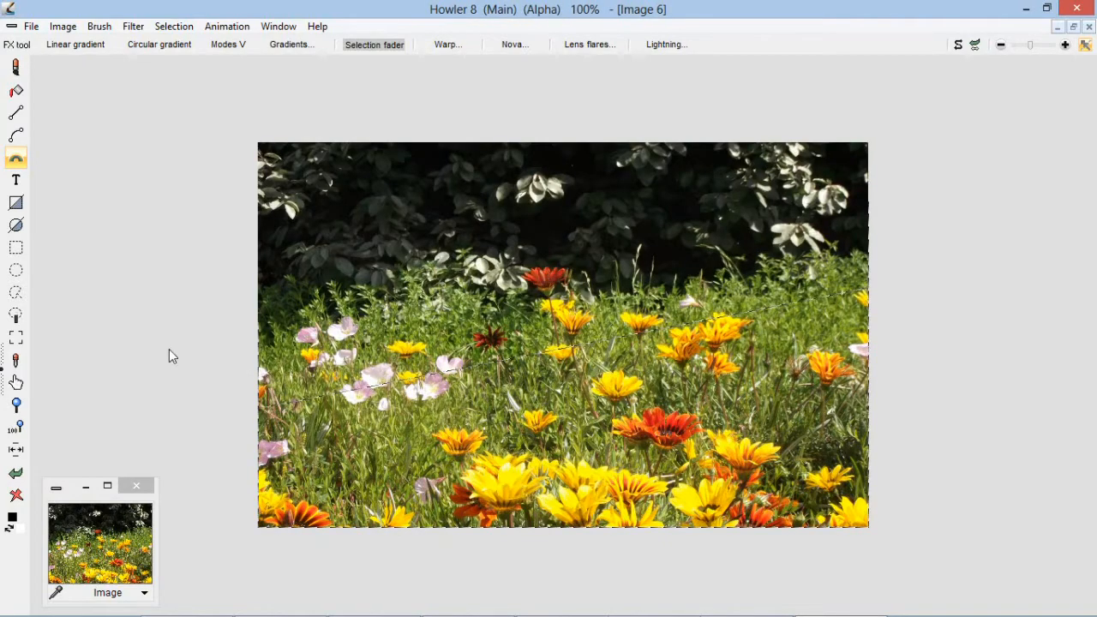
{"action": "left_click", "coordinate": [16, 493]}
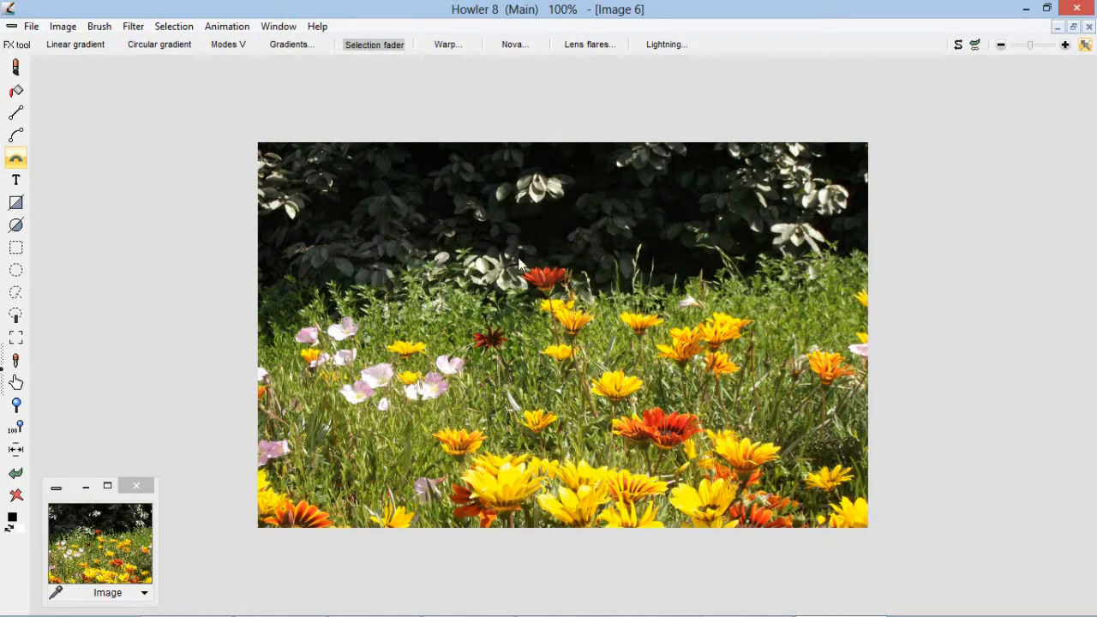
{"action": "left_click_drag", "start_coordinate": [533, 274], "coordinate": [555, 394]}
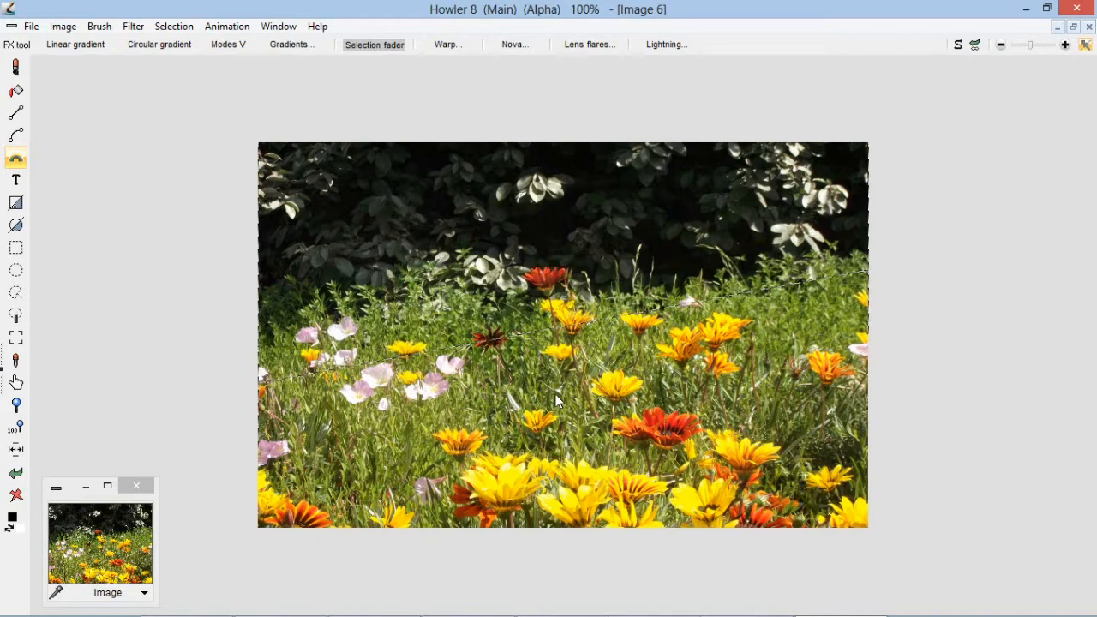
Start a Bokeh blur on the faded background selection, with Edges at 4 and the radius raised to about mid-range
{"action": "left_click", "coordinate": [133, 25]}
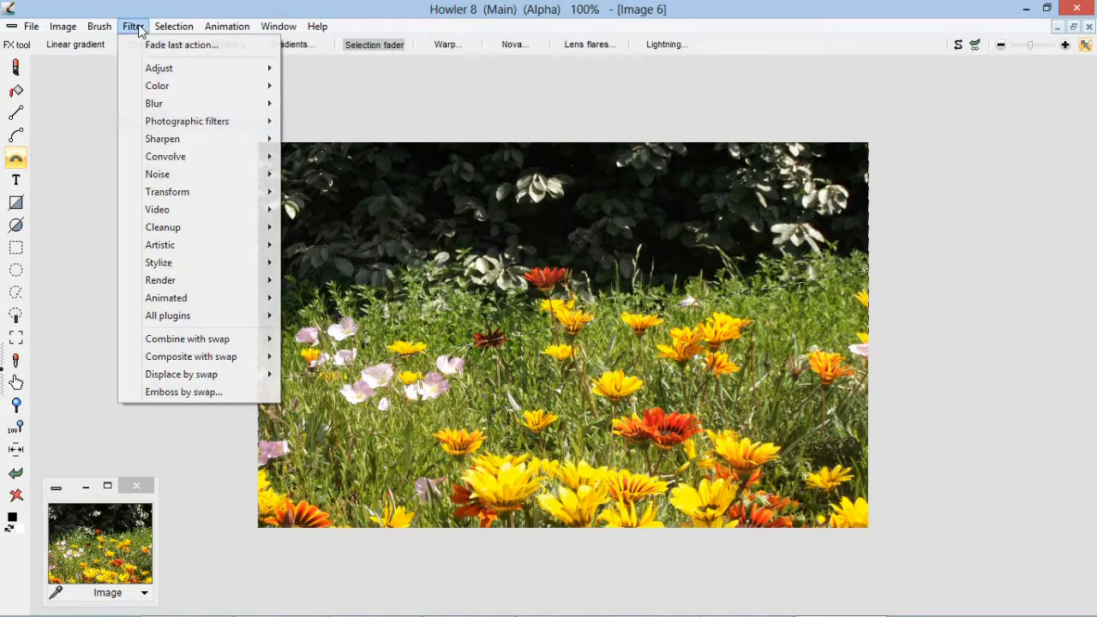
{"action": "mouse_move", "coordinate": [180, 104]}
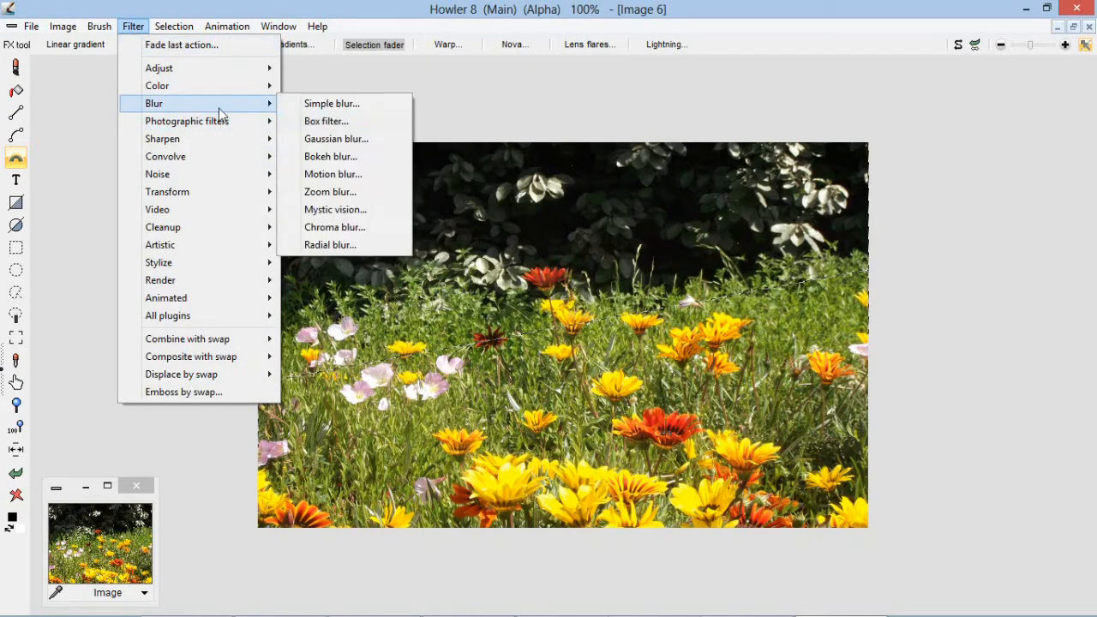
{"action": "left_click", "coordinate": [348, 154]}
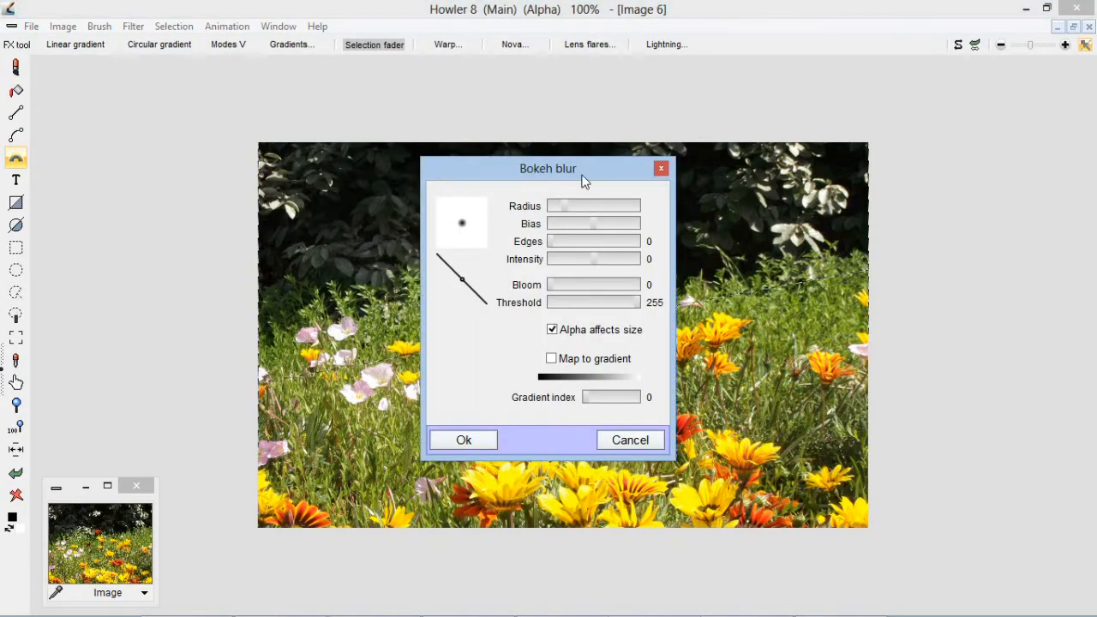
{"action": "left_click_drag", "start_coordinate": [582, 180], "coordinate": [899, 106]}
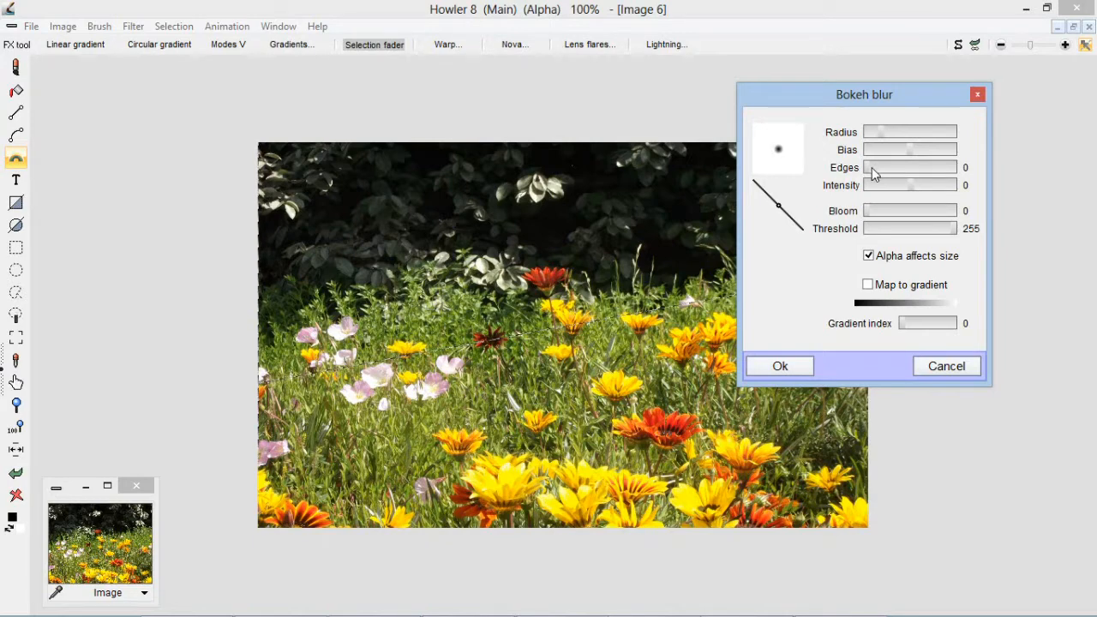
{"action": "left_click_drag", "start_coordinate": [877, 168], "coordinate": [915, 165]}
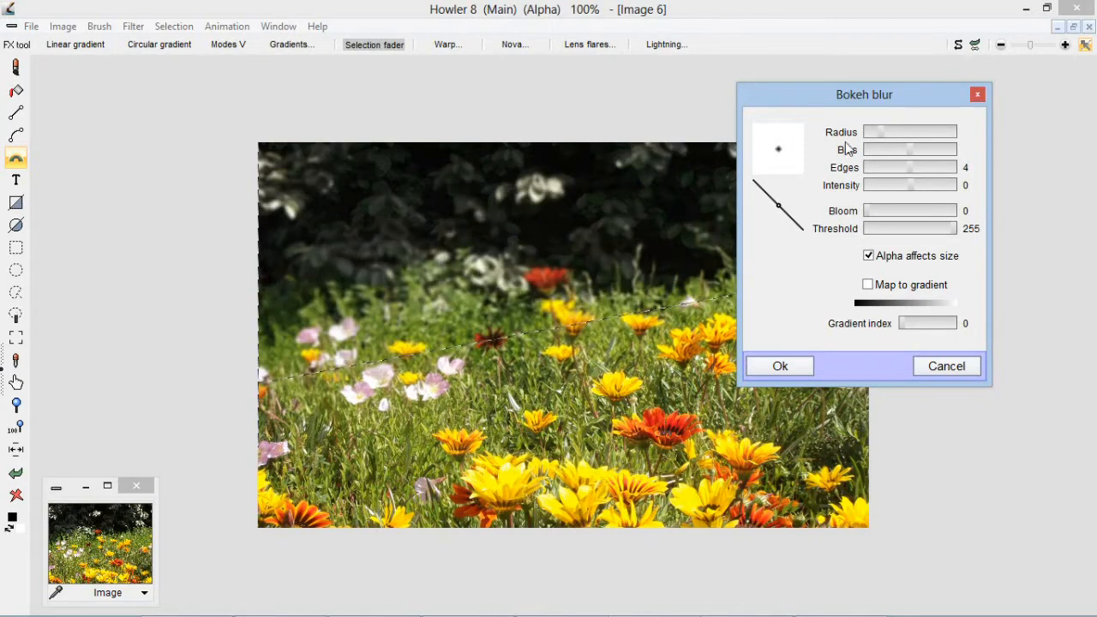
{"action": "left_click_drag", "start_coordinate": [885, 131], "coordinate": [912, 137]}
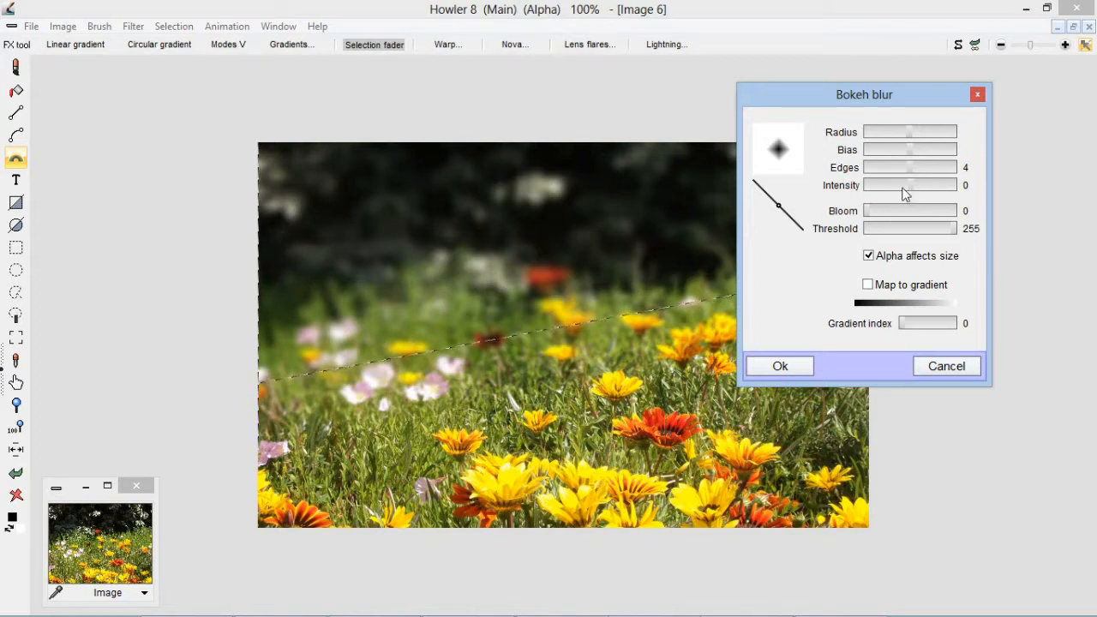
Shape the blur kernel into a solid hexagon with Edges at 6, Bias at its minimum and Intensity at 36
{"action": "left_click_drag", "start_coordinate": [910, 168], "coordinate": [938, 170]}
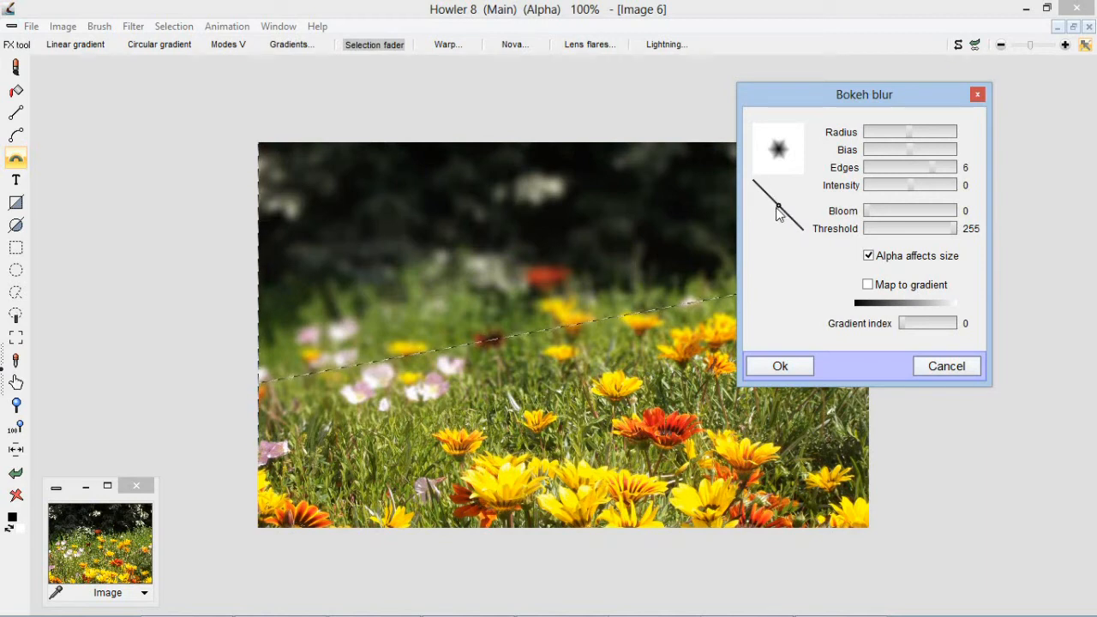
{"action": "mouse_move", "coordinate": [778, 208]}
{"action": "left_mouse_down"}
{"action": "mouse_move", "coordinate": [827, 188]}
{"action": "mouse_move", "coordinate": [809, 197]}
{"action": "mouse_move", "coordinate": [795, 171]}
{"action": "left_mouse_up"}
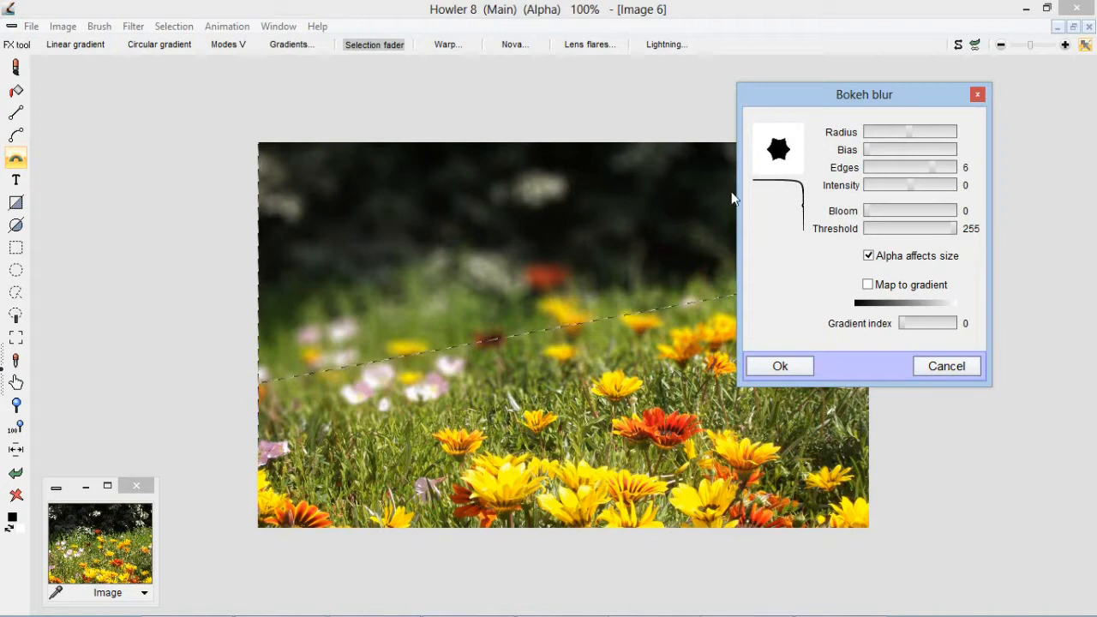
{"action": "left_click_drag", "start_coordinate": [913, 188], "coordinate": [885, 194]}
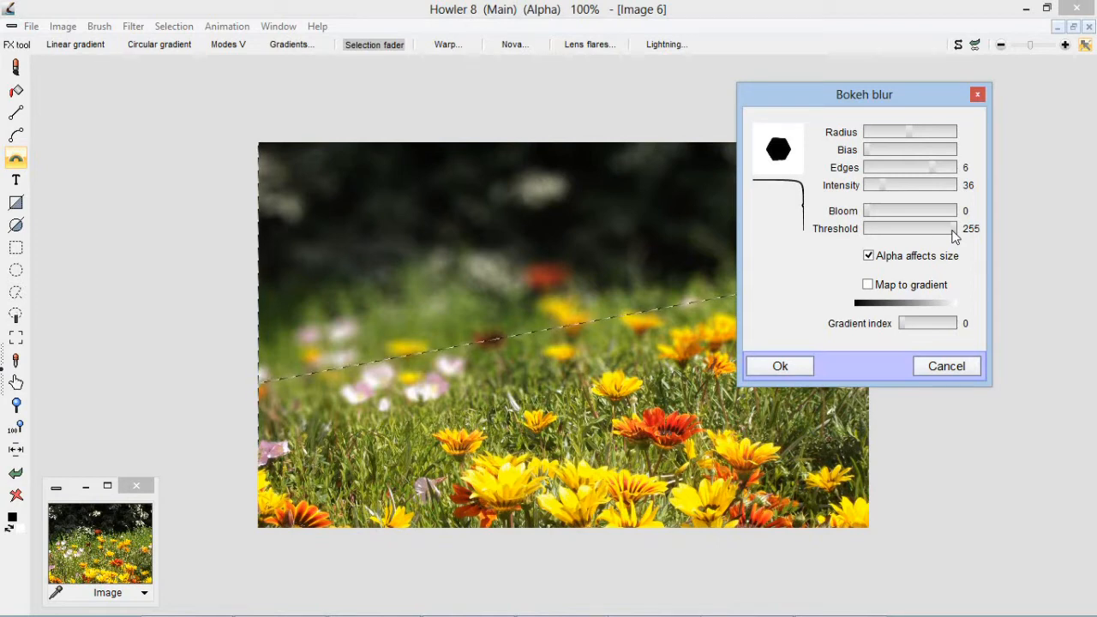
Set Bloom to 177 and Threshold to 238, apply the Bokeh blur, and clear the alpha selection
{"action": "left_click_drag", "start_coordinate": [872, 210], "coordinate": [948, 232]}
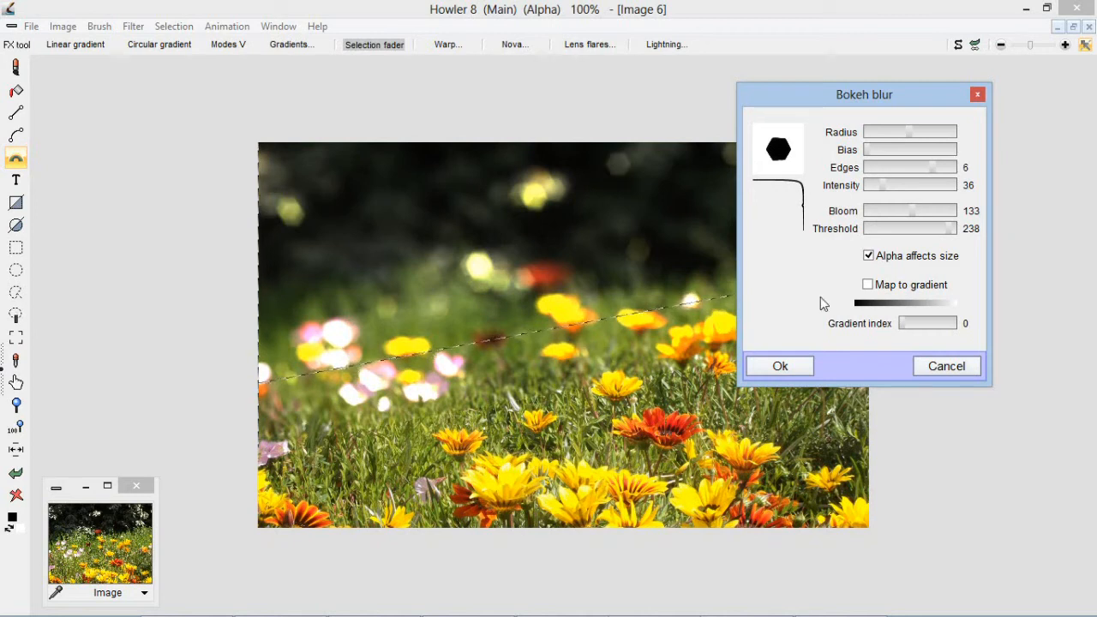
{"action": "left_click", "coordinate": [936, 213]}
{"action": "left_click_drag", "start_coordinate": [936, 213], "coordinate": [956, 212]}
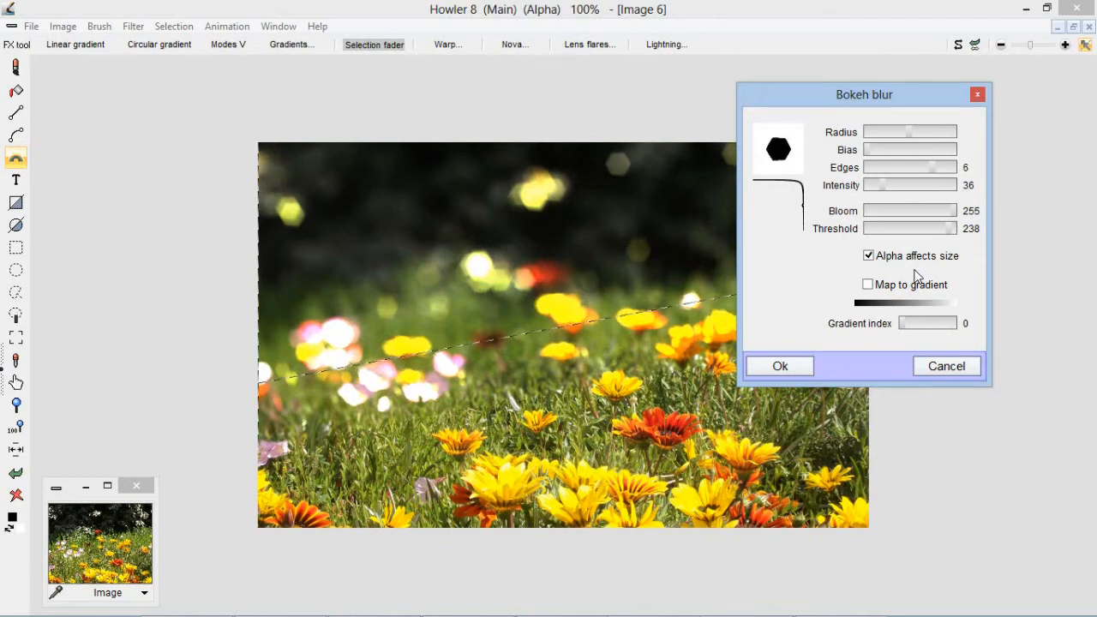
{"action": "left_click_drag", "start_coordinate": [945, 217], "coordinate": [929, 218]}
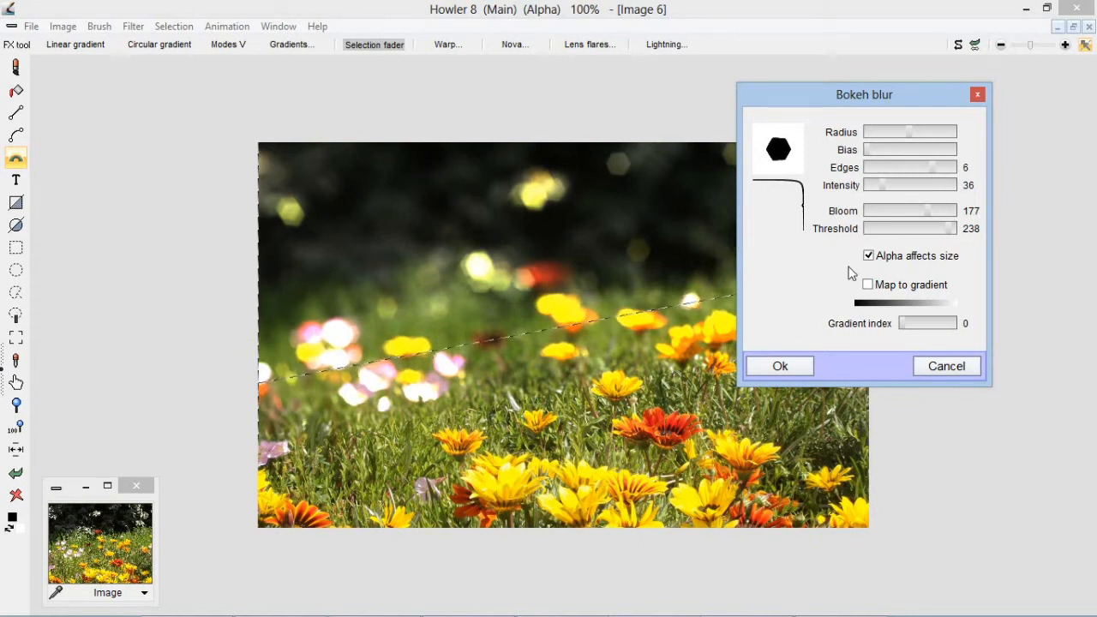
{"action": "left_click", "coordinate": [788, 367]}
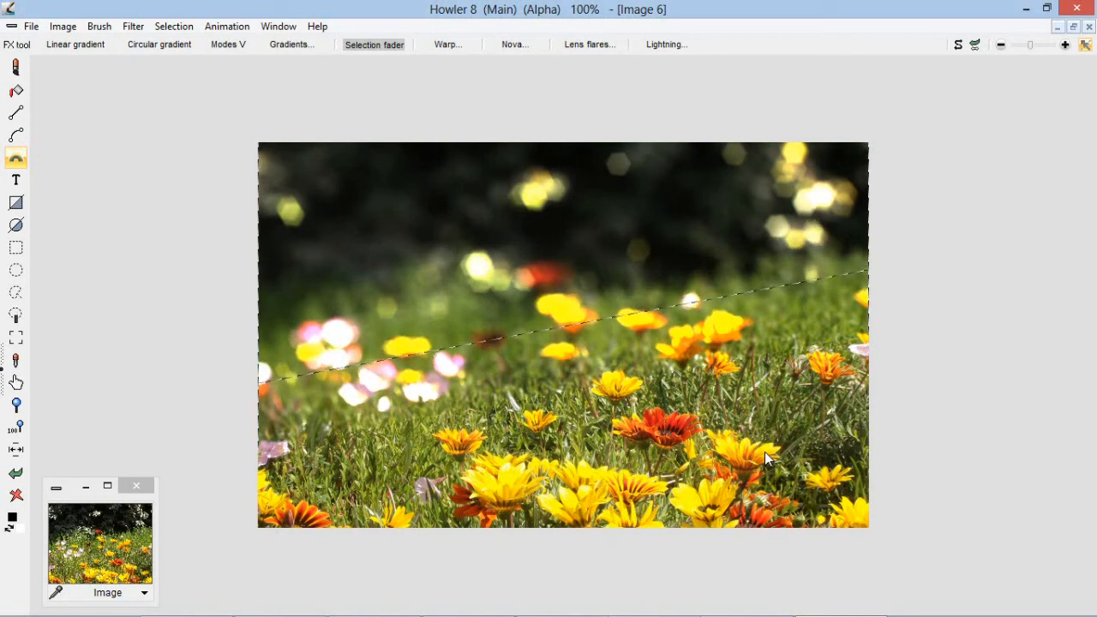
{"action": "left_click", "coordinate": [174, 27]}
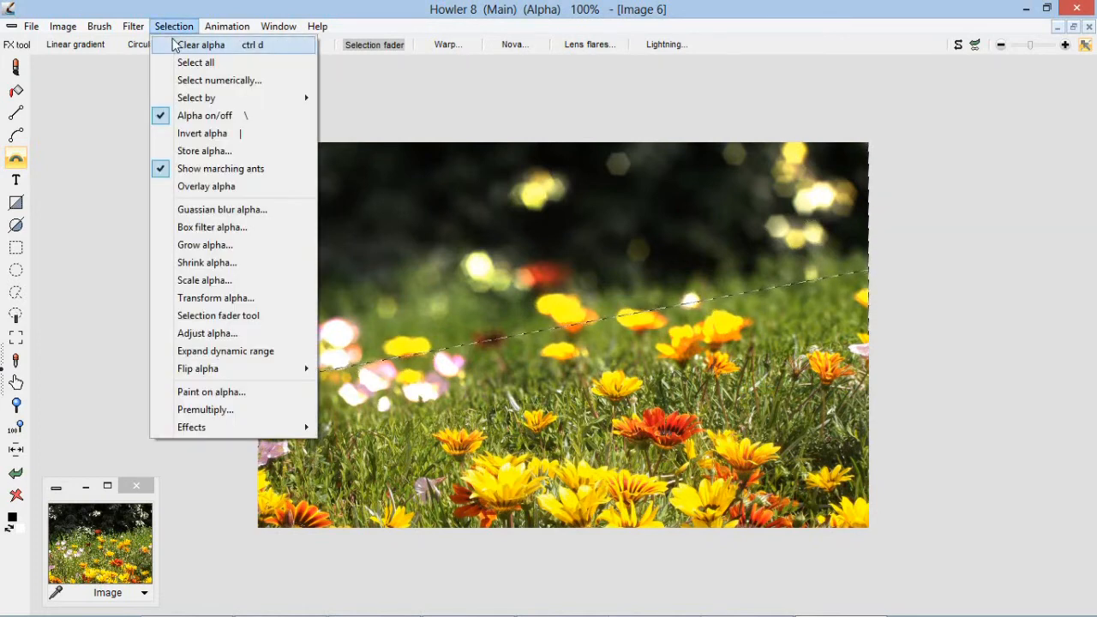
{"action": "left_click", "coordinate": [197, 44]}
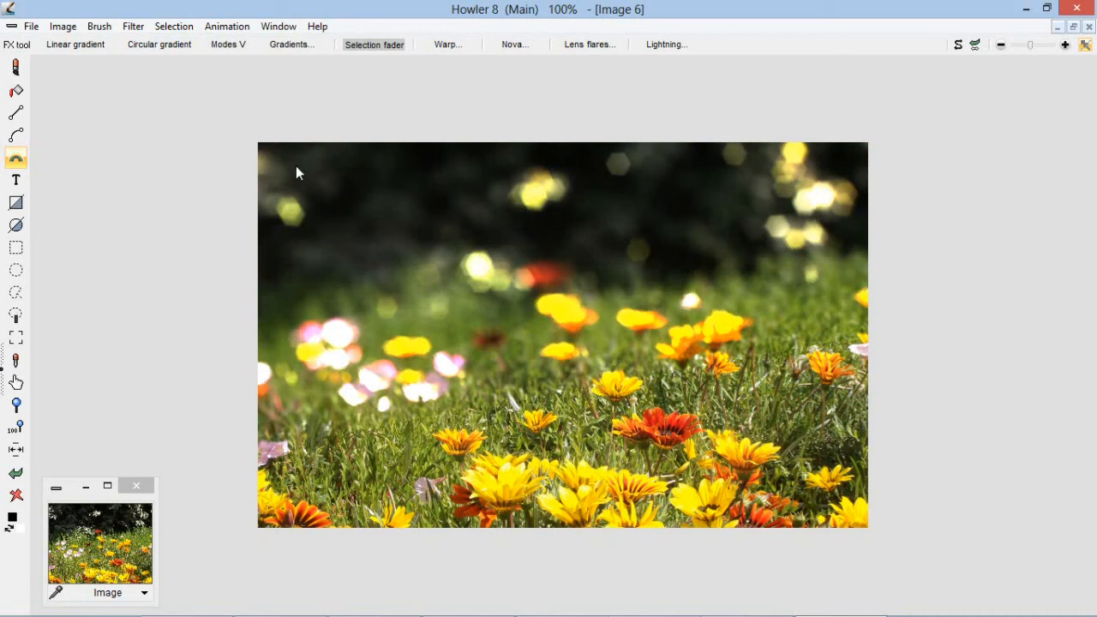
Try a tall Selection fader gradient over the foreground, undo it, and draw a shorter one upward from the lowest flowers
{"action": "left_click", "coordinate": [135, 28]}
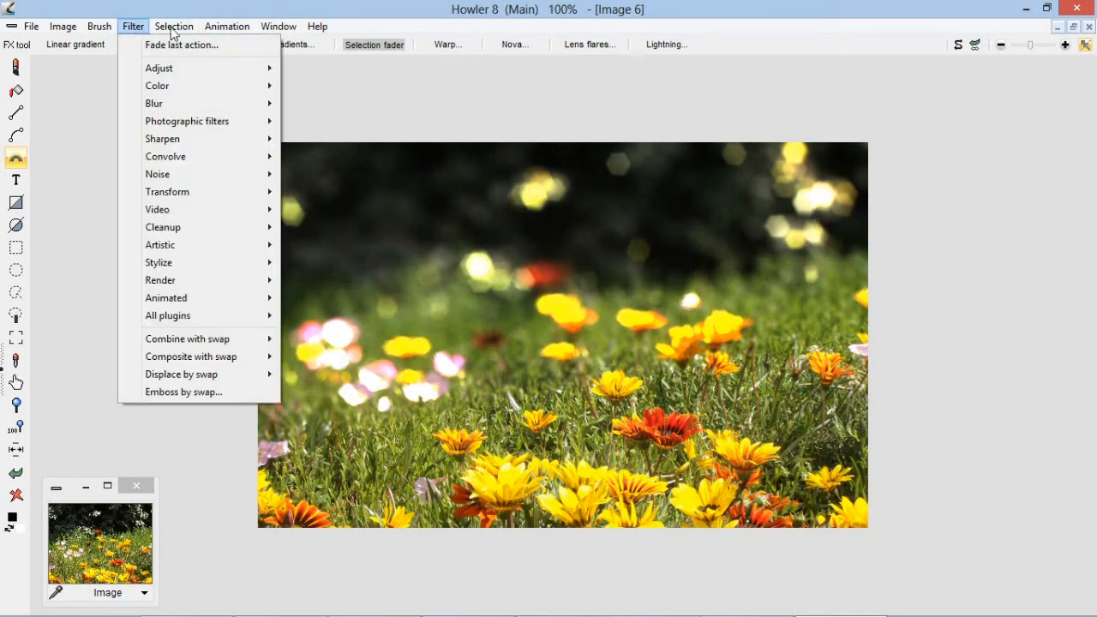
{"action": "mouse_move", "coordinate": [174, 26]}
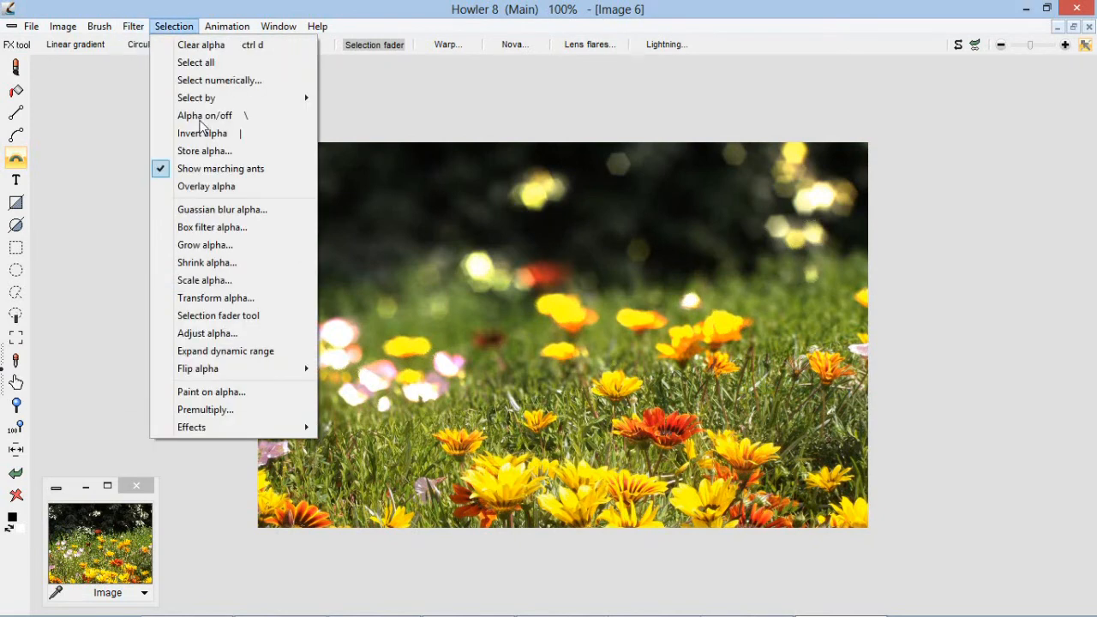
{"action": "left_click", "coordinate": [241, 316]}
{"action": "left_click_drag", "start_coordinate": [655, 507], "coordinate": [642, 414]}
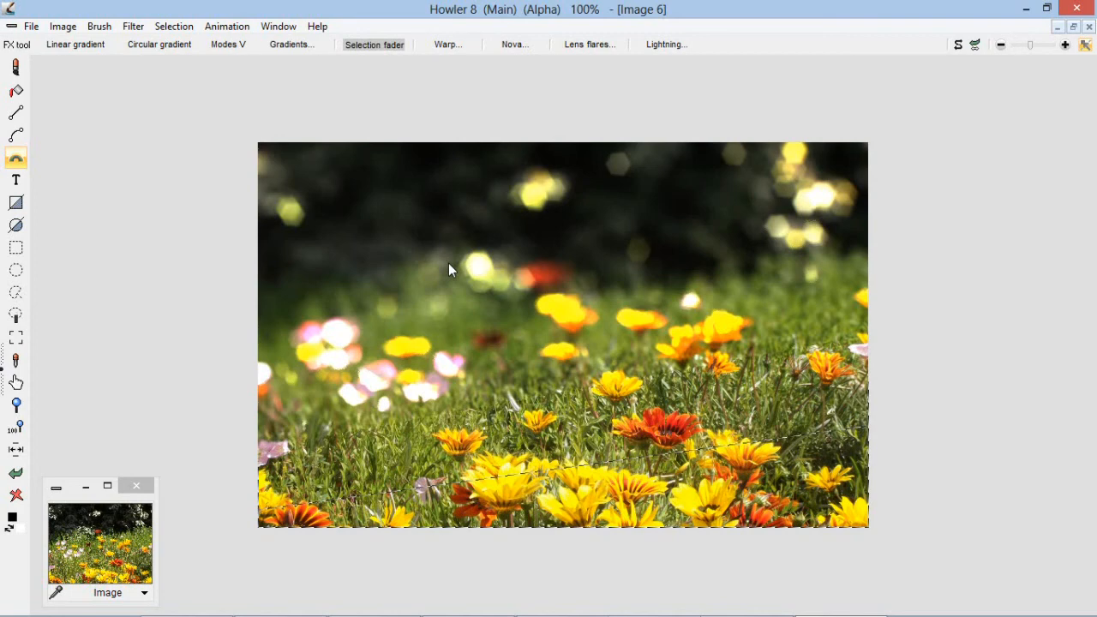
{"action": "left_click", "coordinate": [15, 475]}
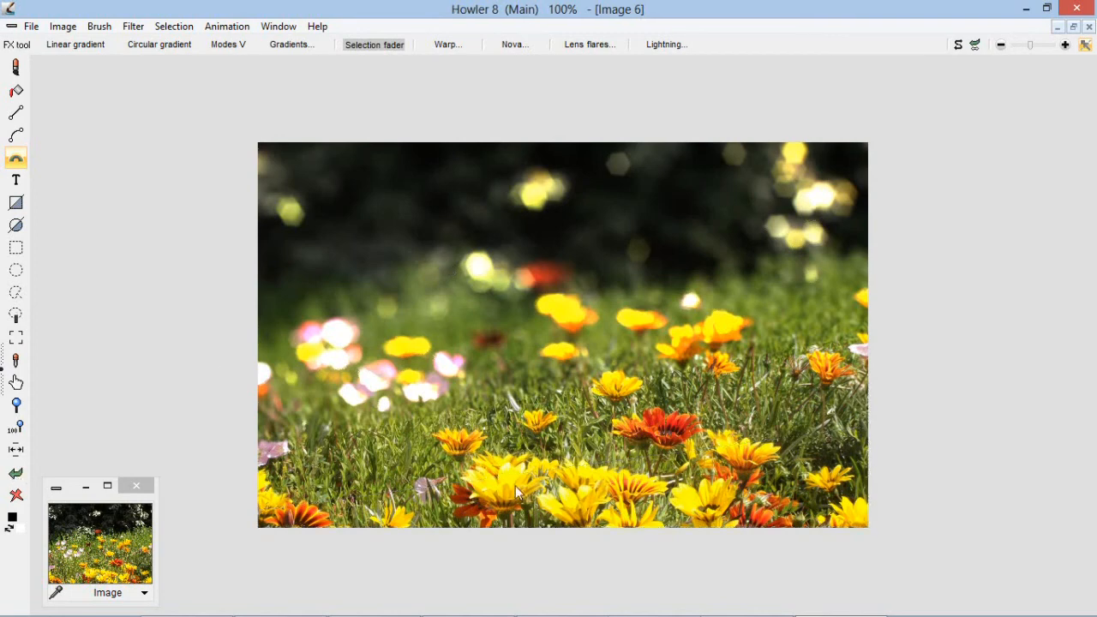
{"action": "left_click_drag", "start_coordinate": [623, 507], "coordinate": [623, 460]}
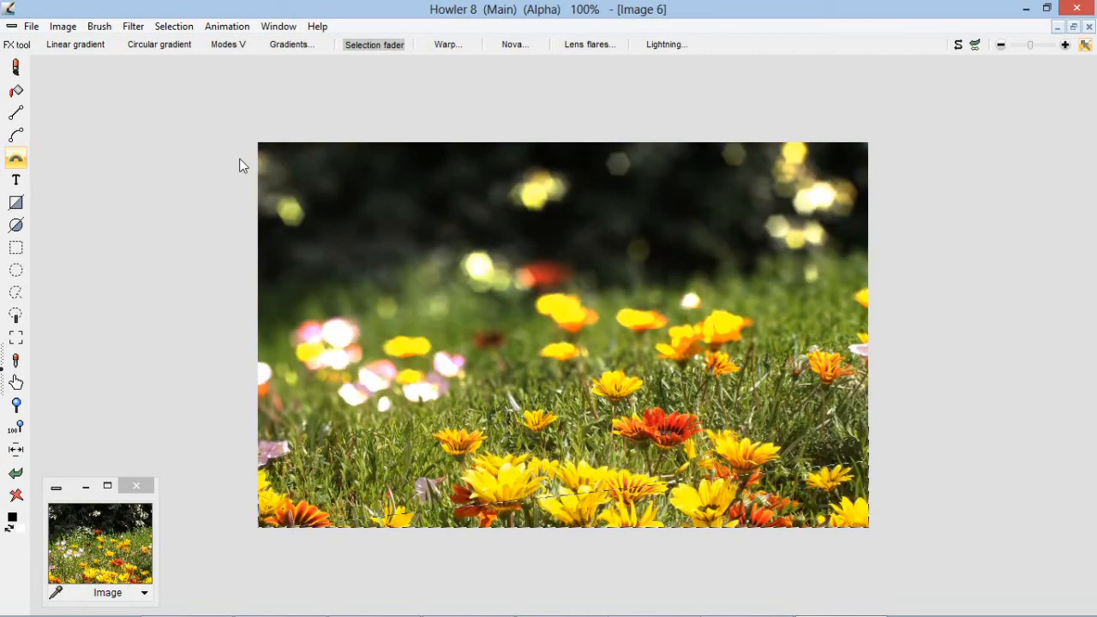
Start a Bokeh blur on the faded foreground selection, with the radius lowered to about a third of its range and Bloom at 11
{"action": "left_click", "coordinate": [133, 26]}
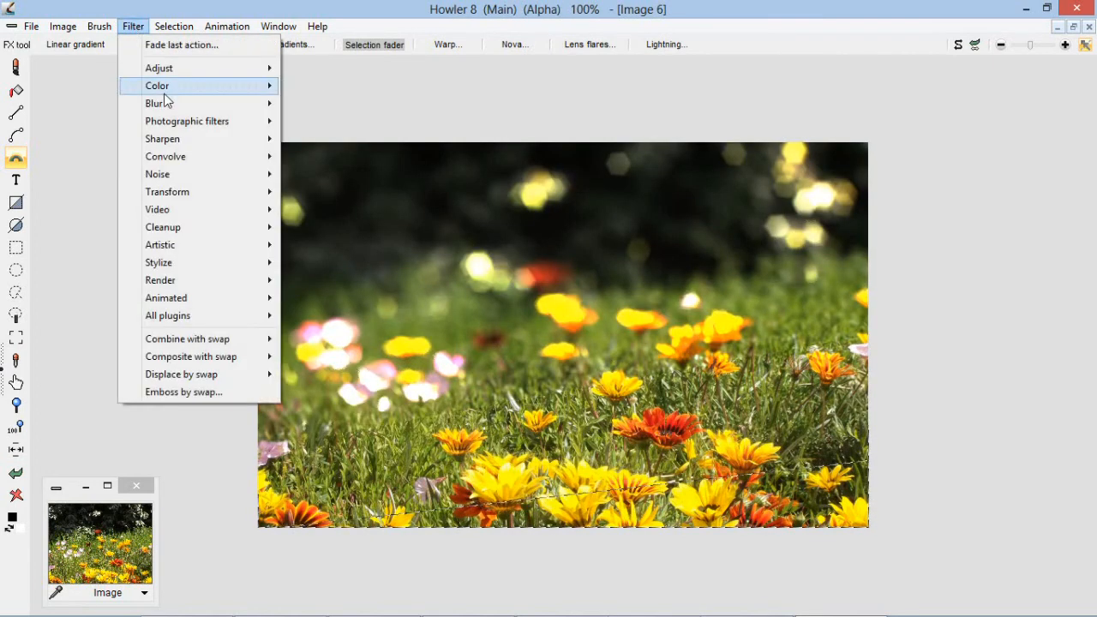
{"action": "mouse_move", "coordinate": [166, 98]}
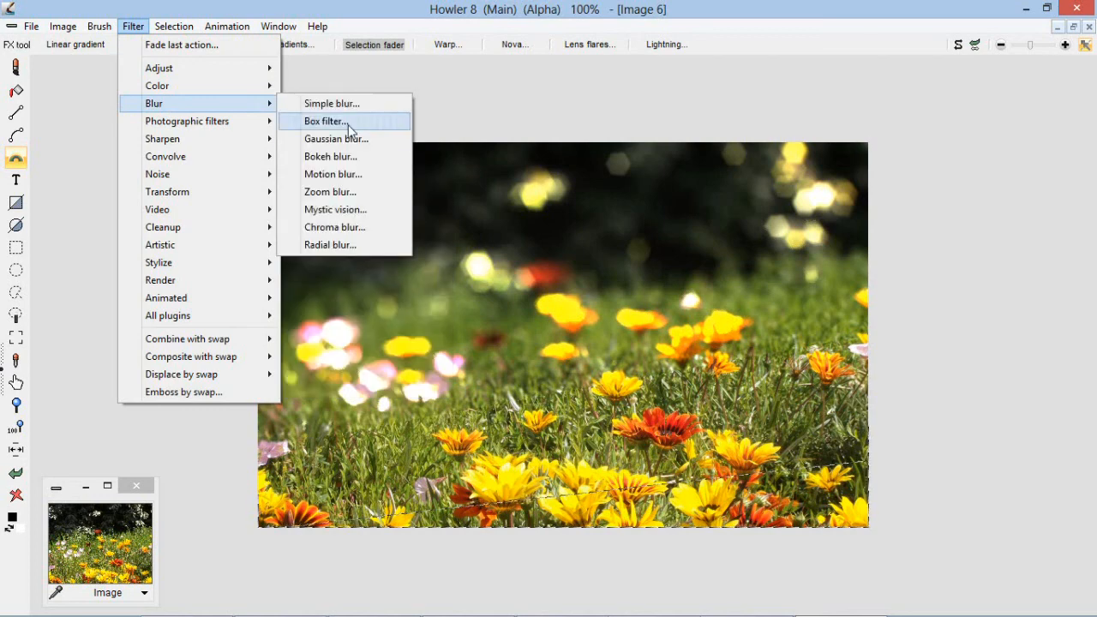
{"action": "left_click", "coordinate": [352, 156]}
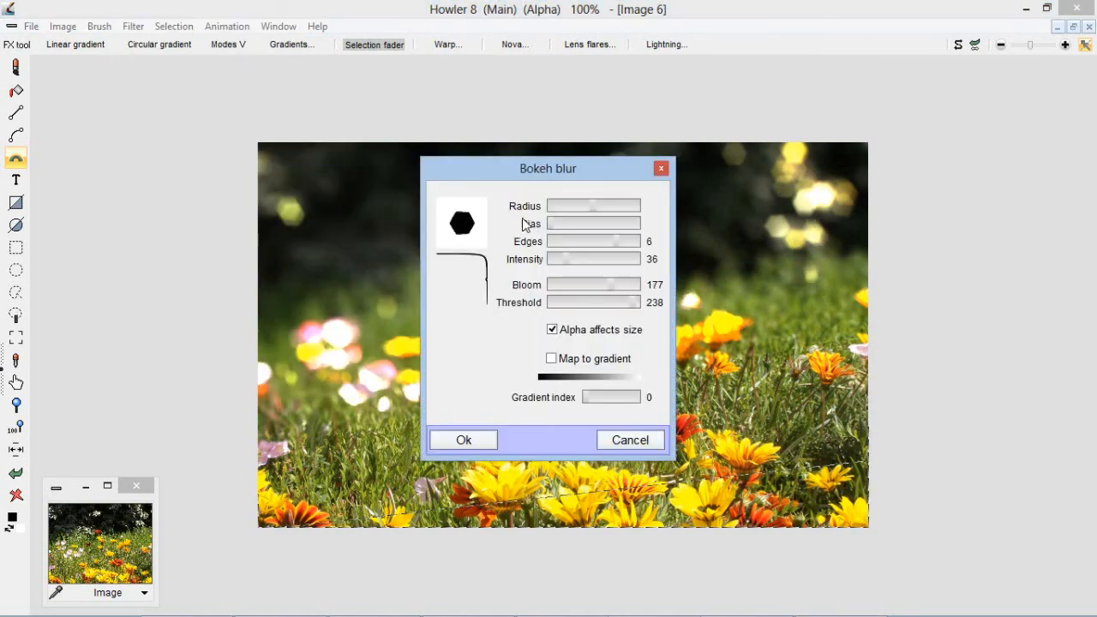
{"action": "left_click_drag", "start_coordinate": [907, 145], "coordinate": [1075, 131]}
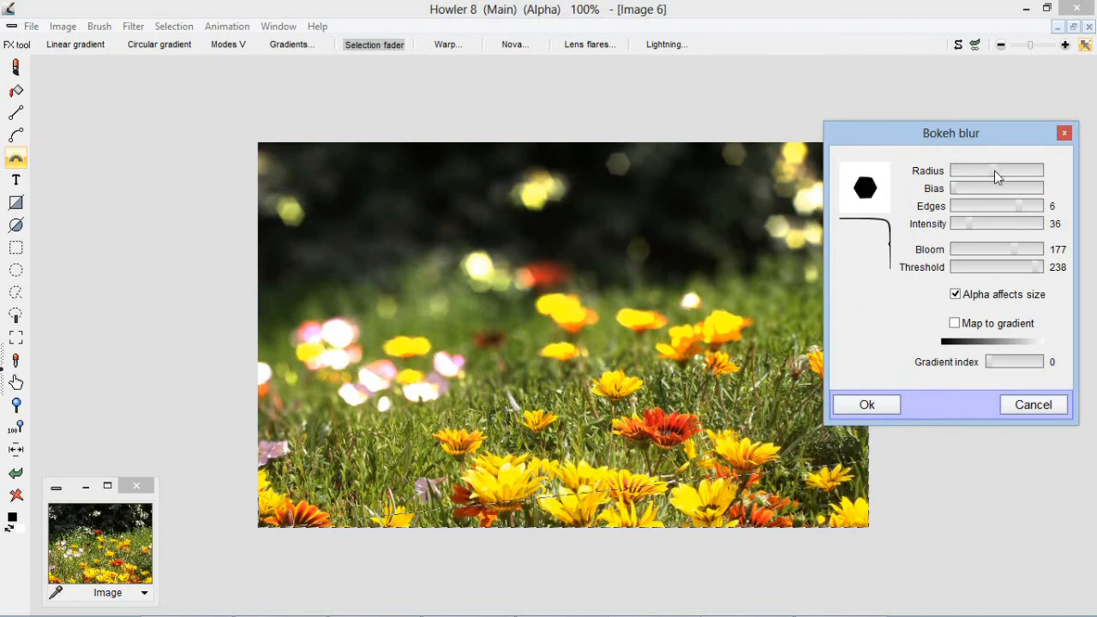
{"action": "left_click_drag", "start_coordinate": [993, 171], "coordinate": [979, 170]}
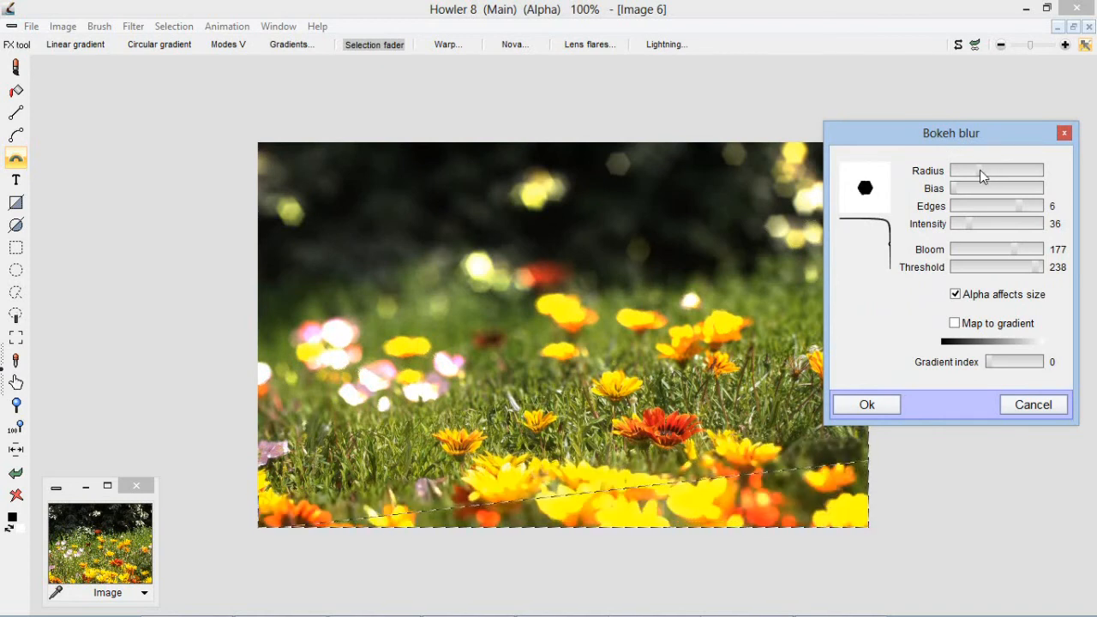
{"action": "left_click", "coordinate": [980, 249]}
{"action": "left_click_drag", "start_coordinate": [957, 247], "coordinate": [956, 247]}
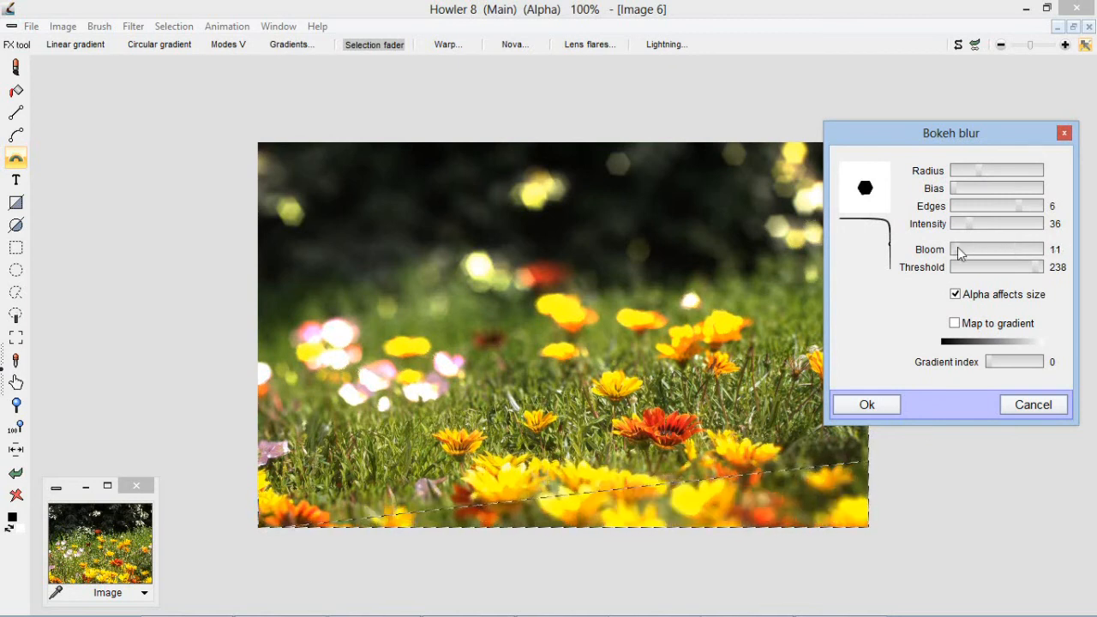
Apply the Bokeh blur to the foreground with the radius at about one sixth of its range, and clear the alpha selection
{"action": "left_click", "coordinate": [986, 170]}
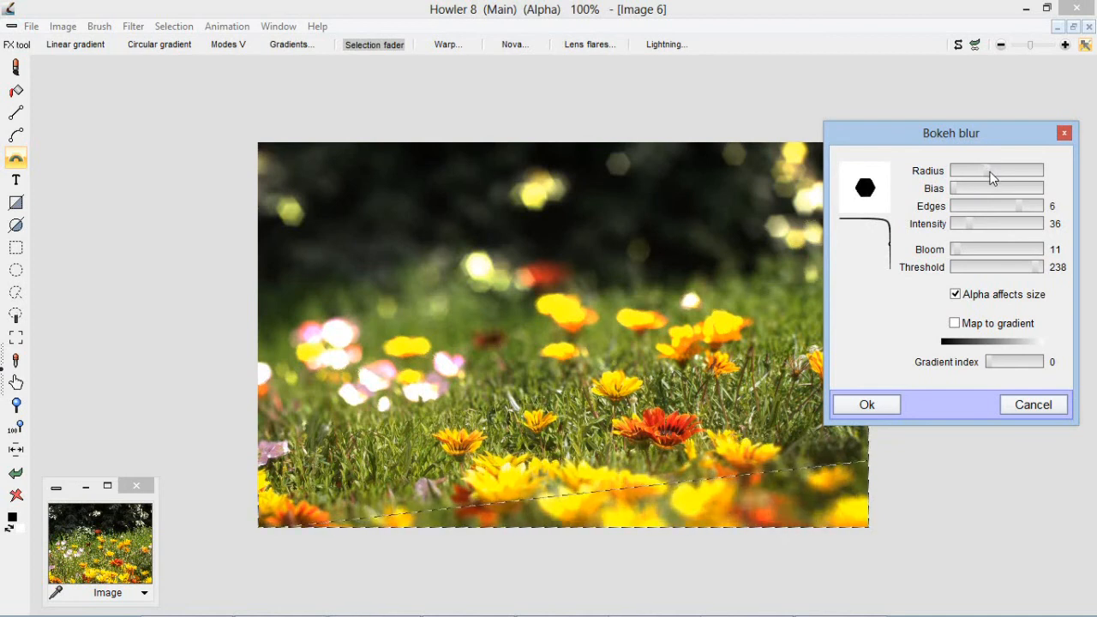
{"action": "left_click", "coordinate": [966, 178]}
{"action": "left_click", "coordinate": [971, 171]}
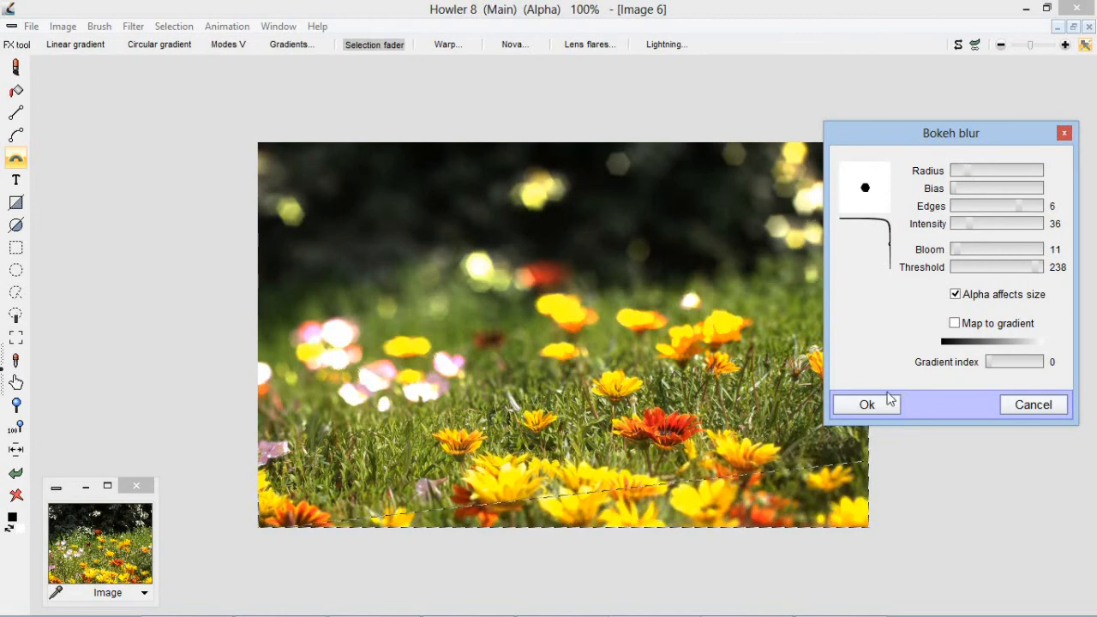
{"action": "left_click", "coordinate": [861, 404]}
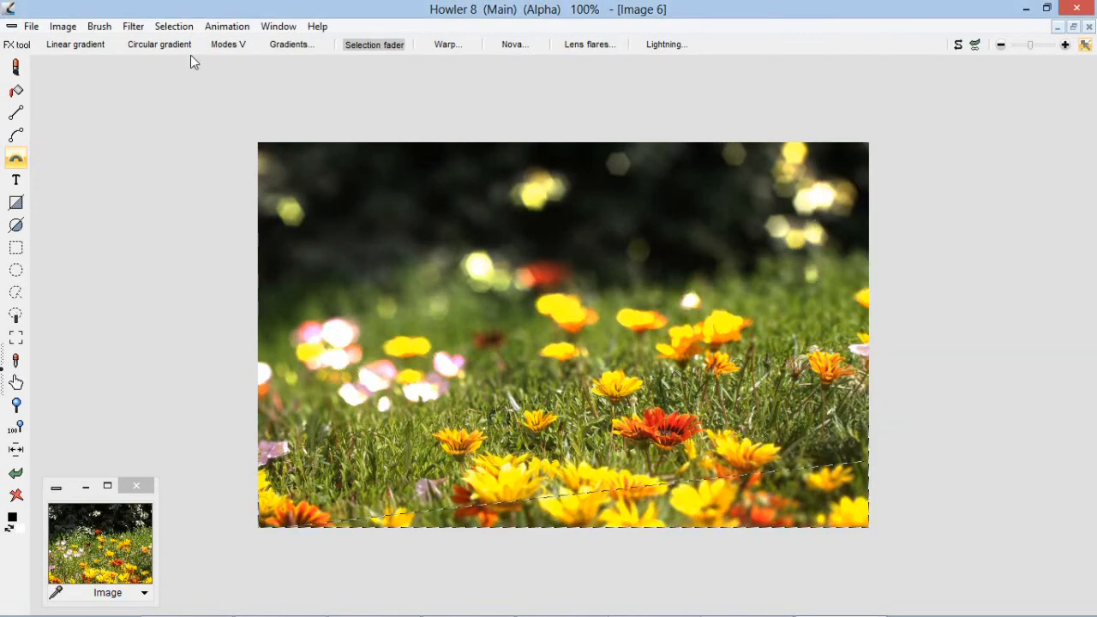
{"action": "left_click", "coordinate": [177, 34]}
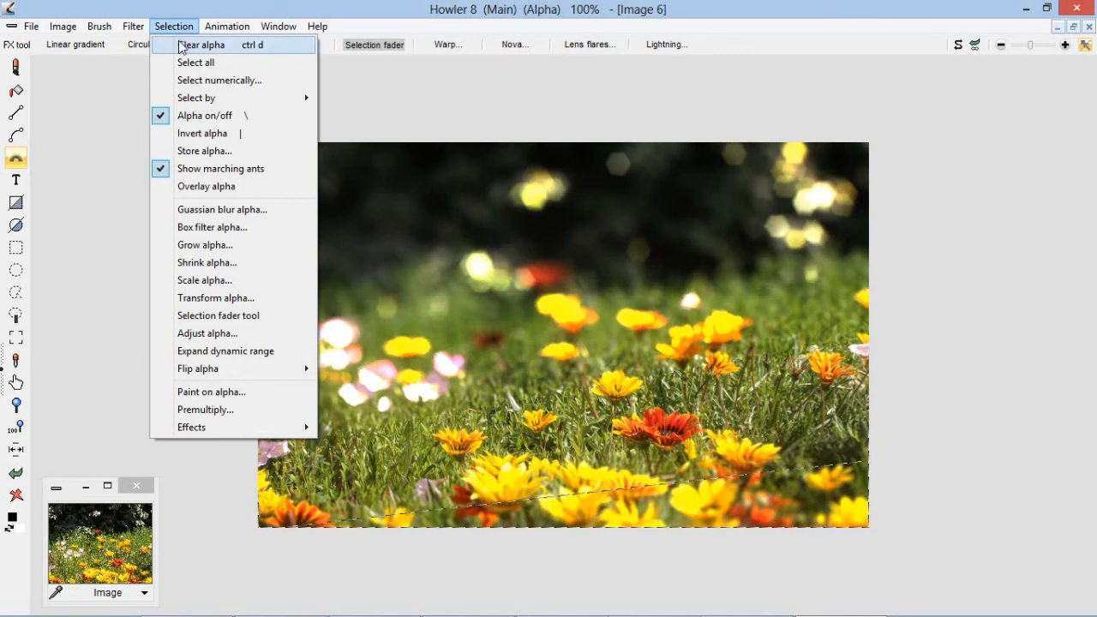
{"action": "left_click", "coordinate": [181, 46]}
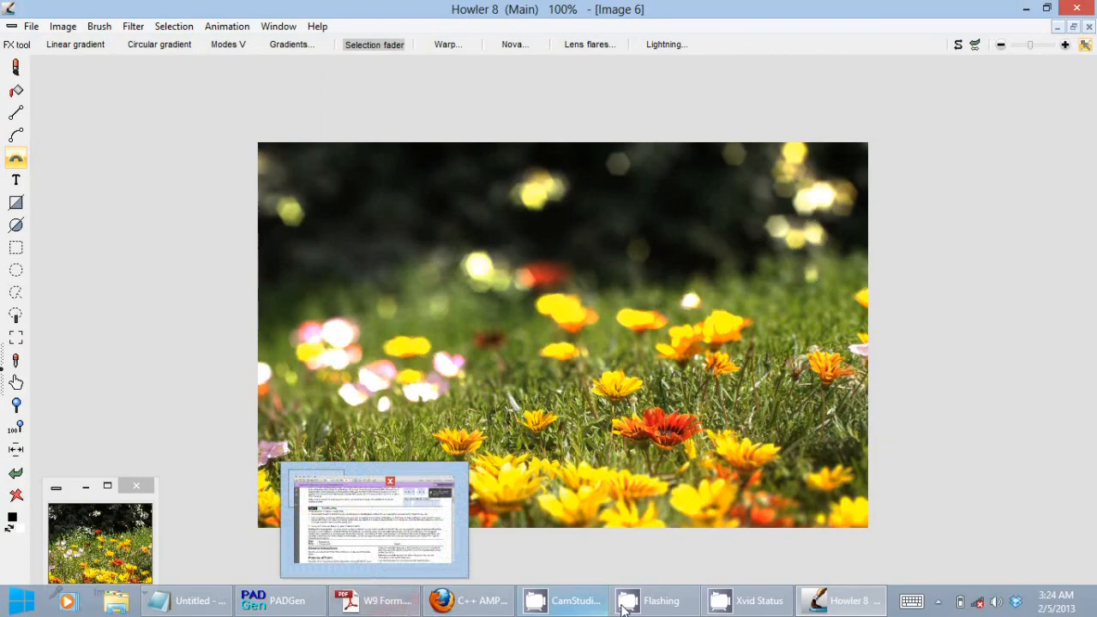
{"action": "left_click", "coordinate": [597, 610]}
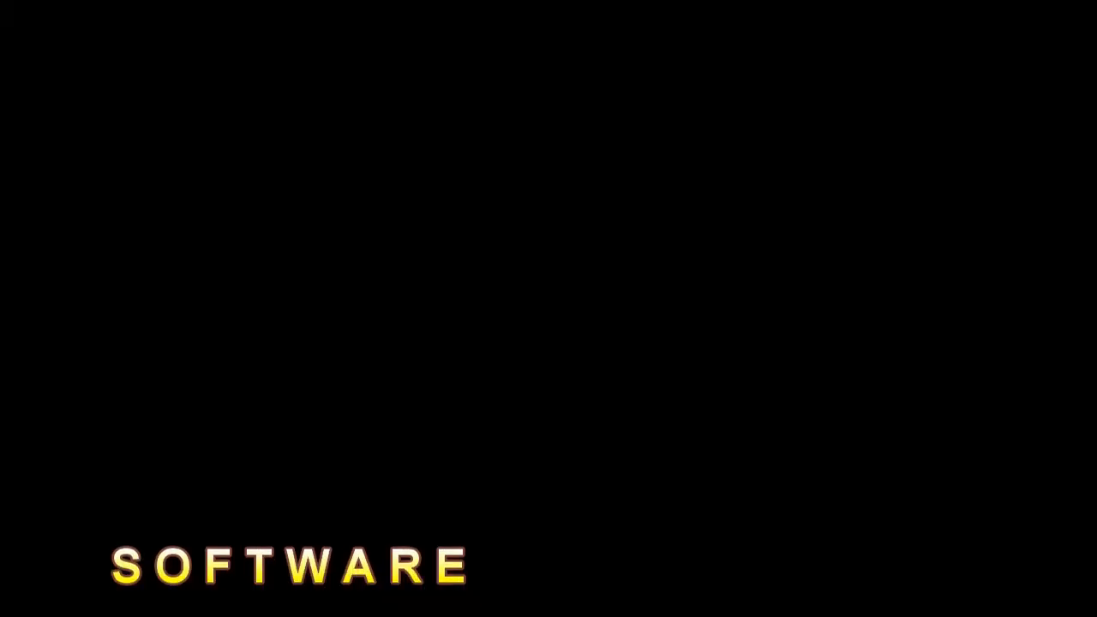